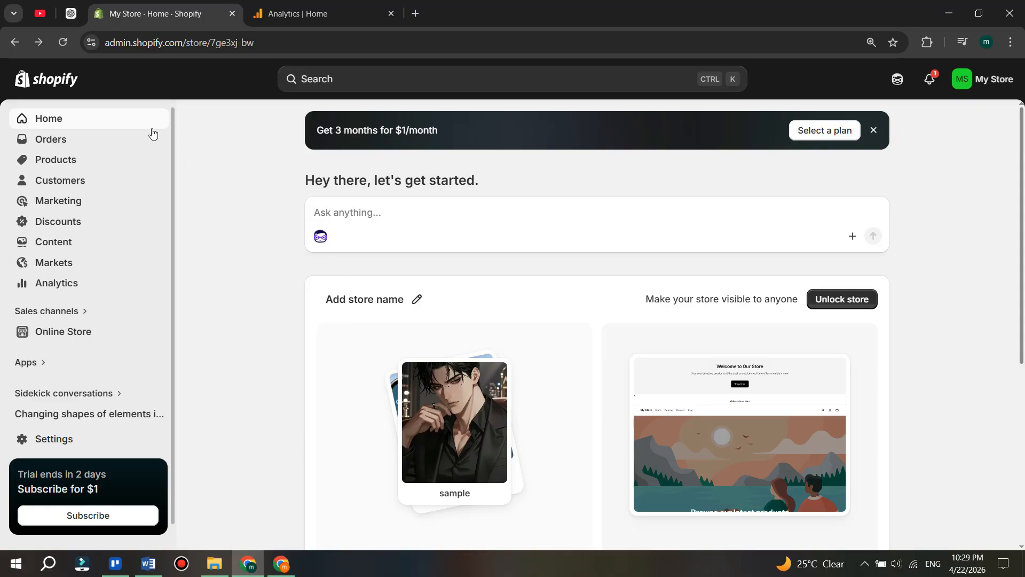
- Switch to Google Analytics and dismiss the Benchmarking notice on its home page
left_click(299, 14)
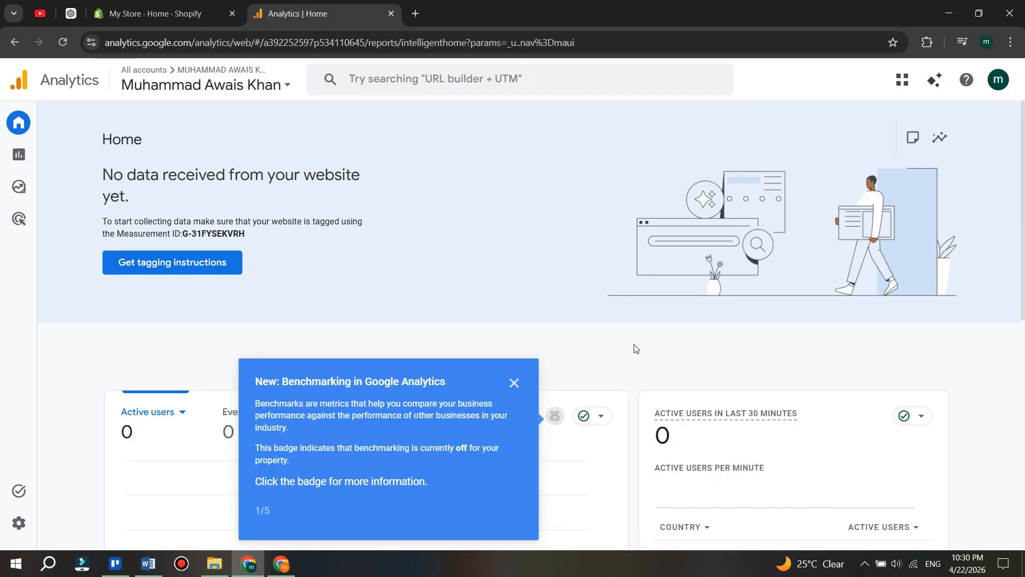
left_click(515, 383)
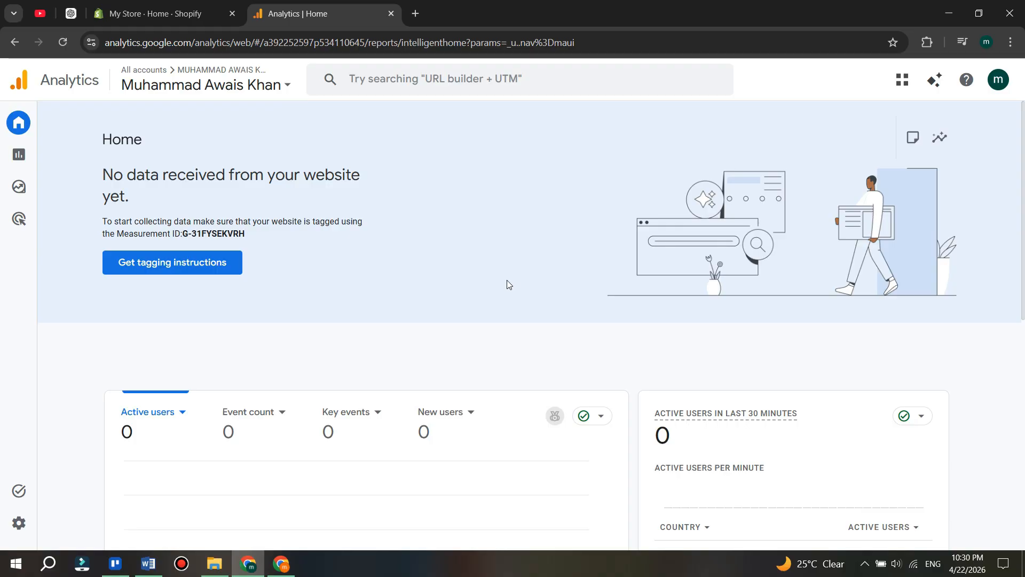
left_click(143, 10)
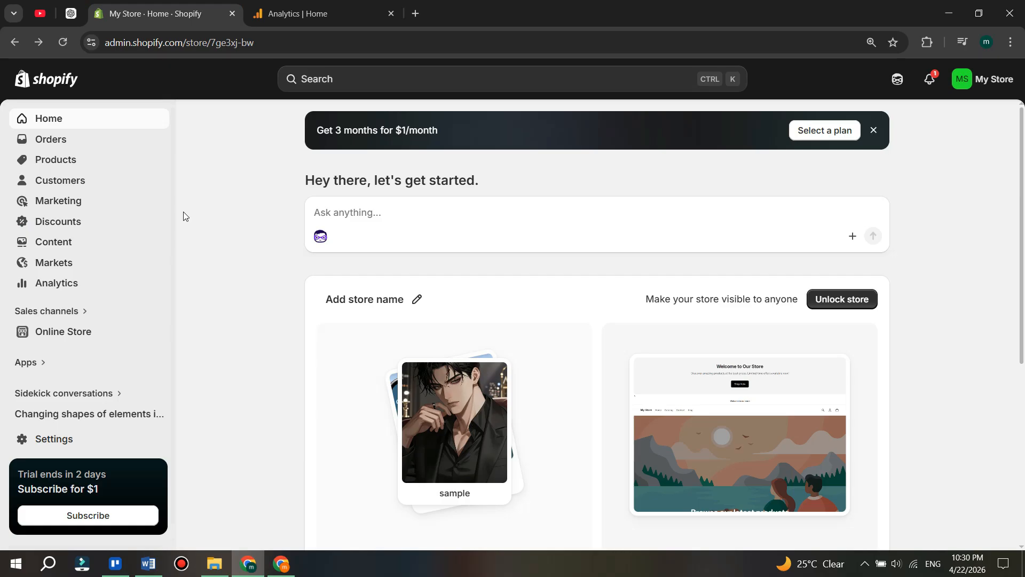
key("ctrl+Tab")
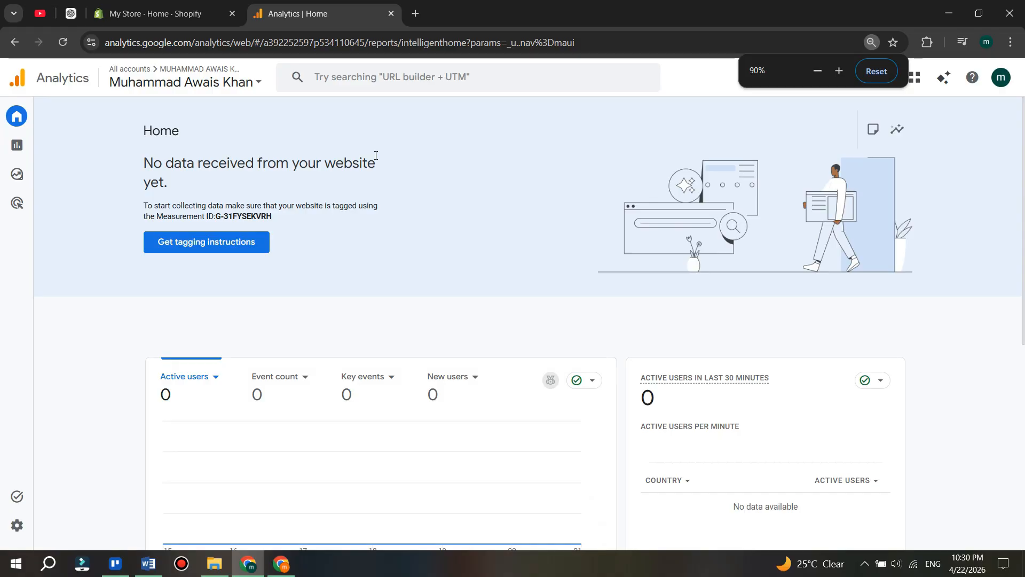
- Start creating a new property from the Analytics admin settings
mouse_move(17, 525)
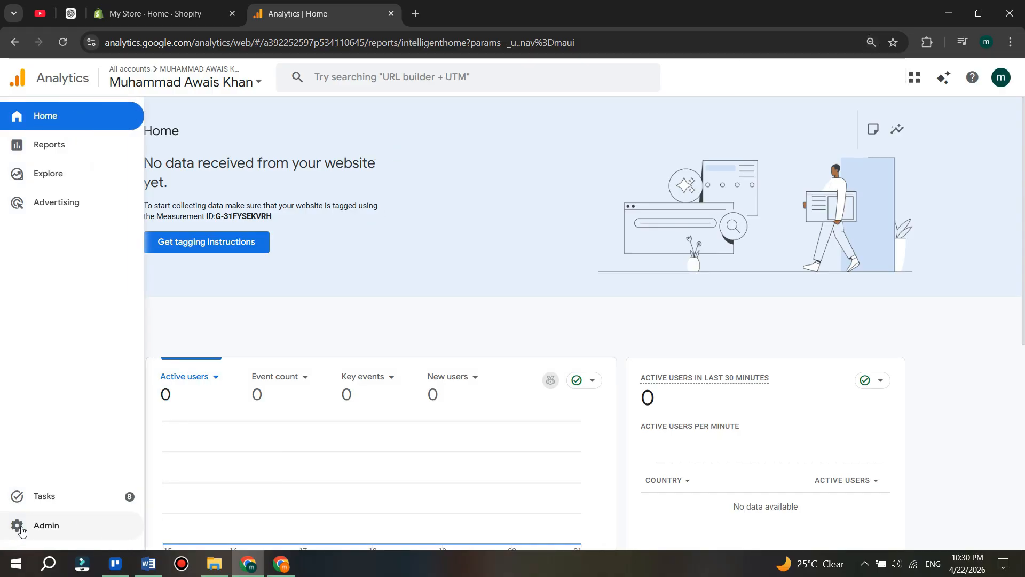
left_click(73, 526)
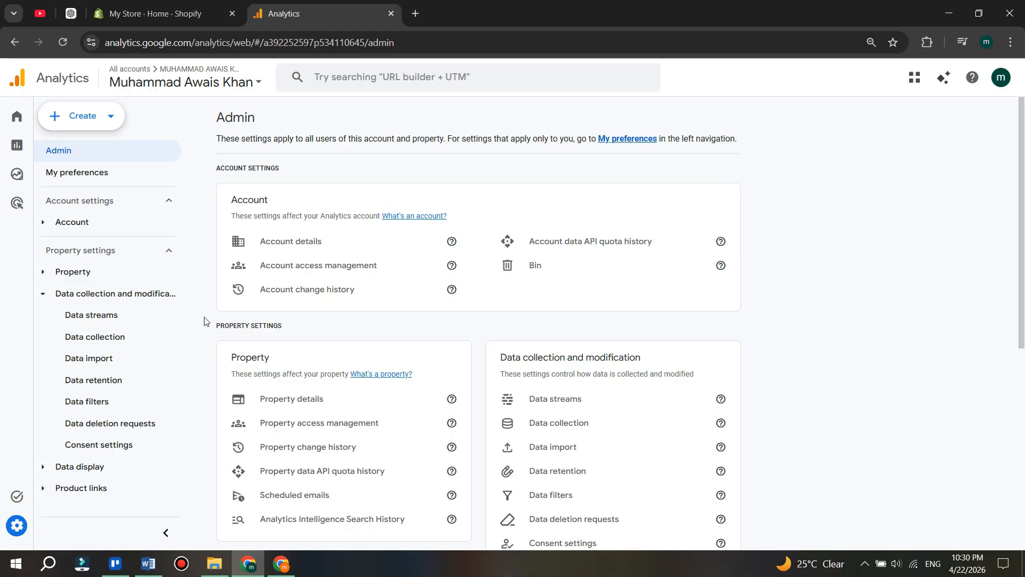
left_click(54, 116)
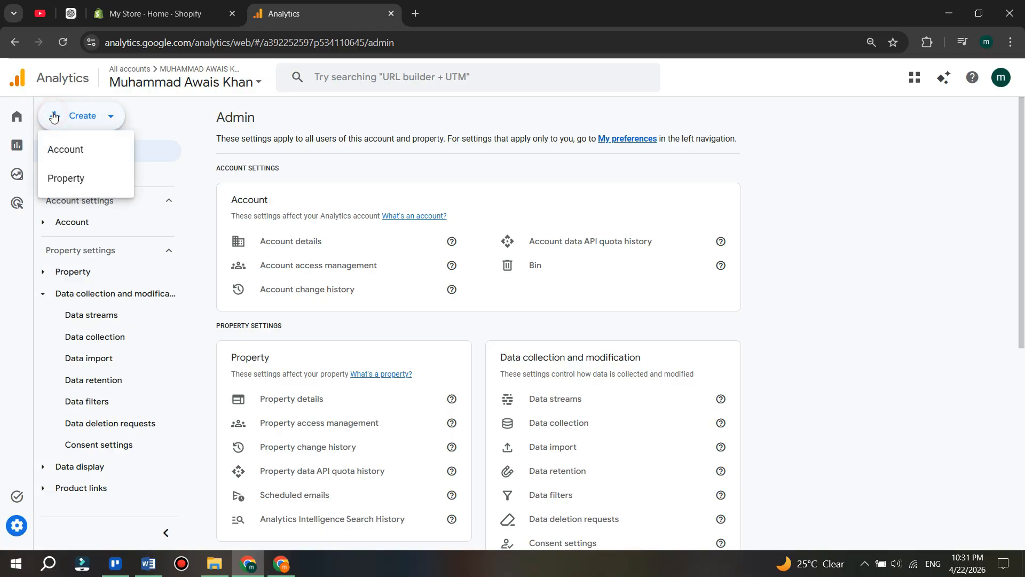
left_click(102, 179)
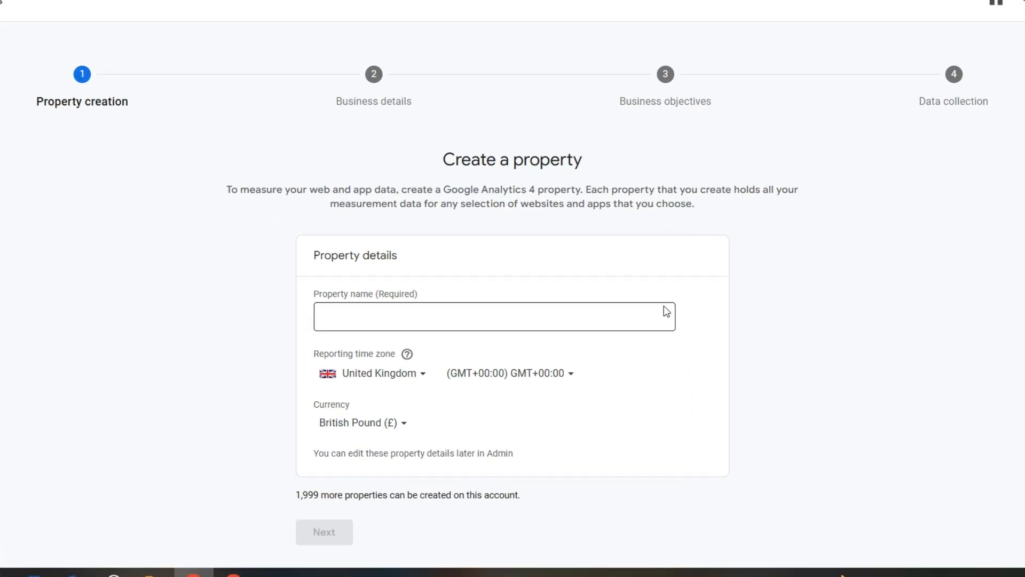
- Name the new property "my shopify store" and continue to the business details
left_click(373, 277)
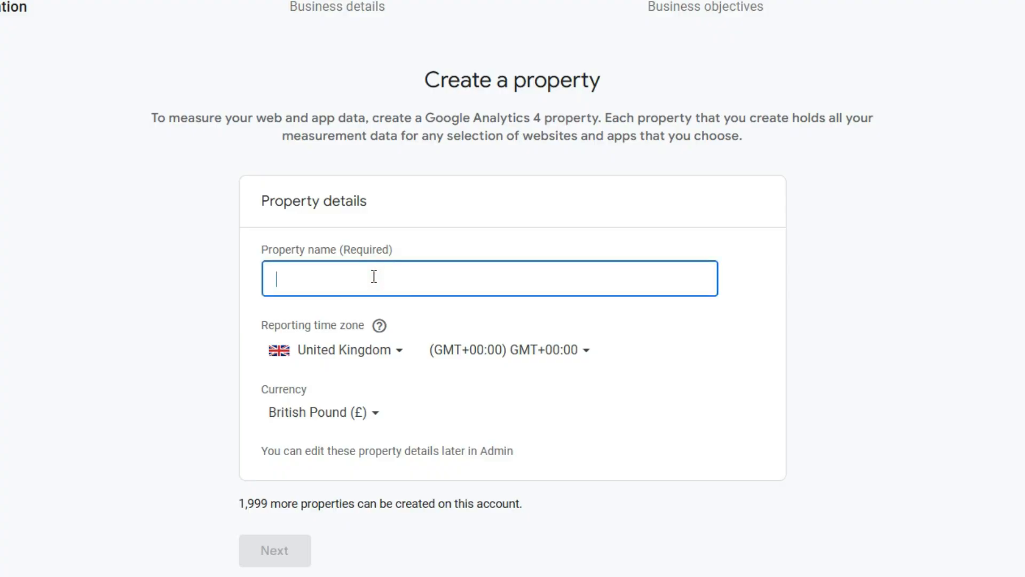
type("my shop")
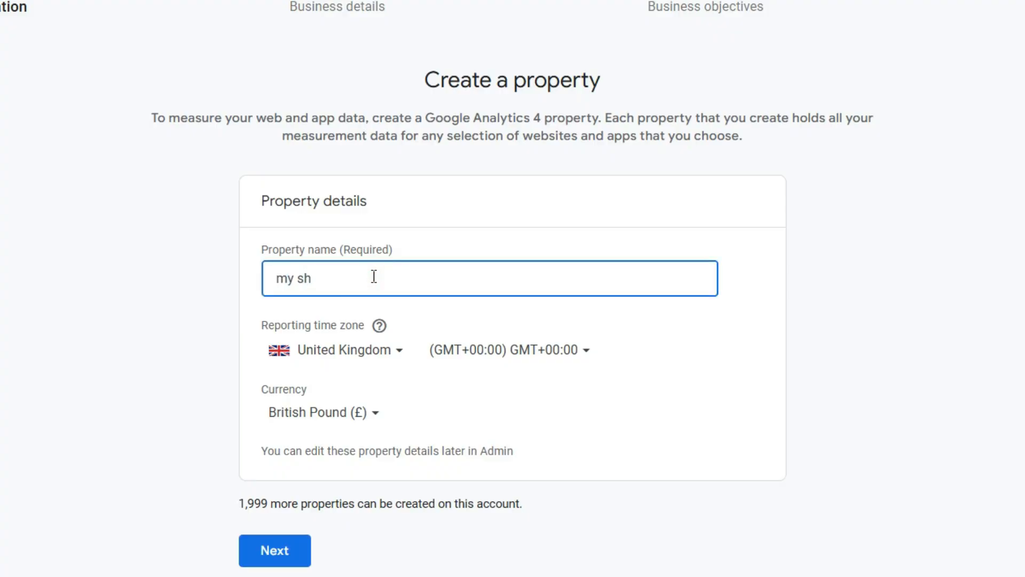
type("ify store")
left_click(249, 554)
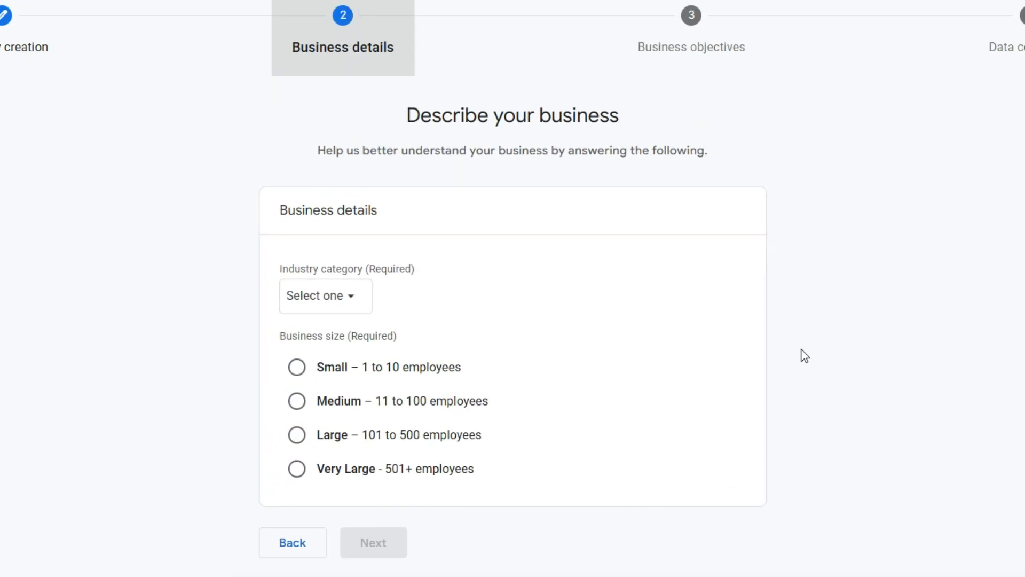
- Set the business size to Small (1 to 10 employees) and the industry category to Arts & entertainment, and continue to the objectives
left_click_drag(273, 212, 393, 216)
left_click(532, 297)
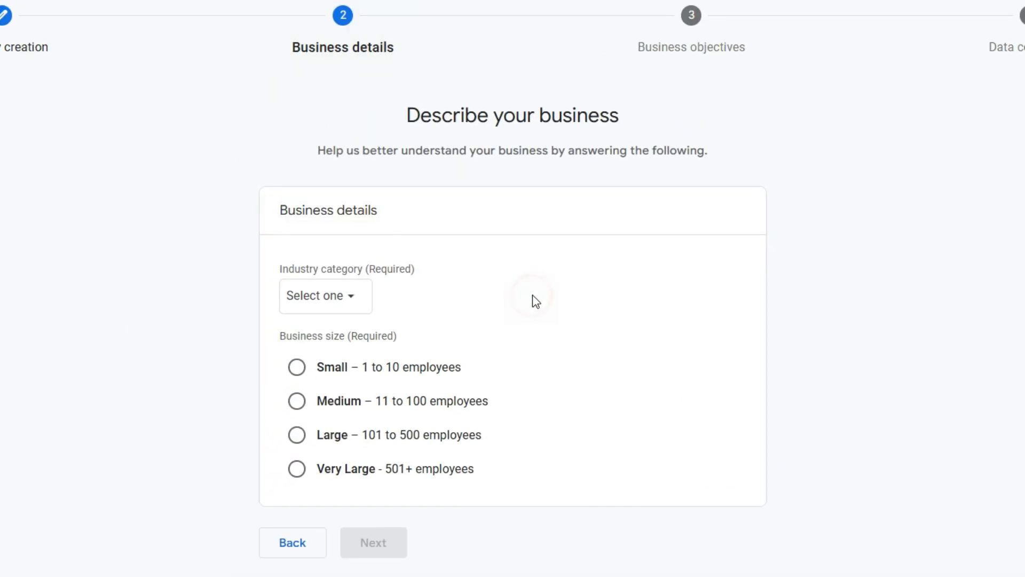
left_click(297, 367)
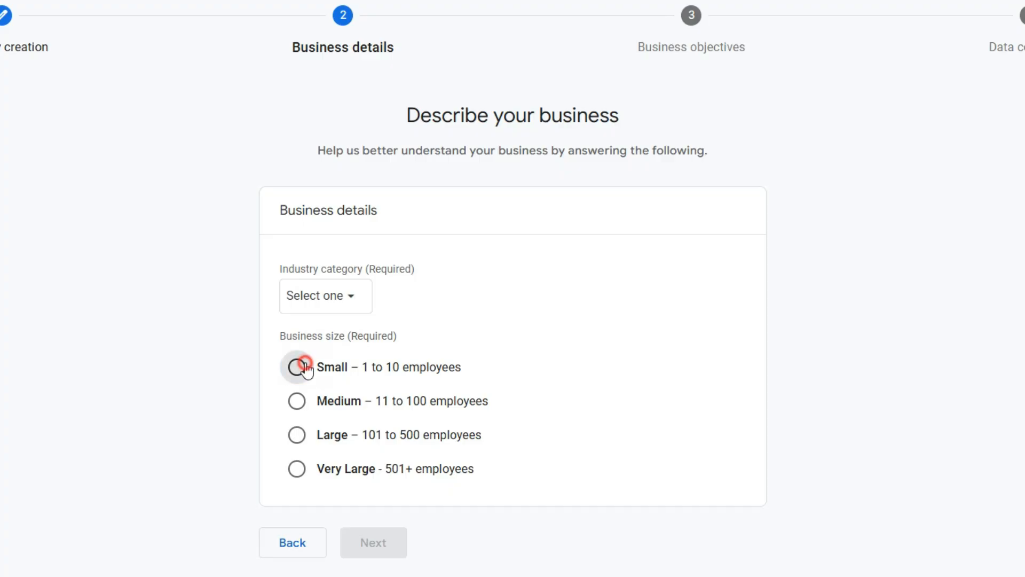
left_click(345, 298)
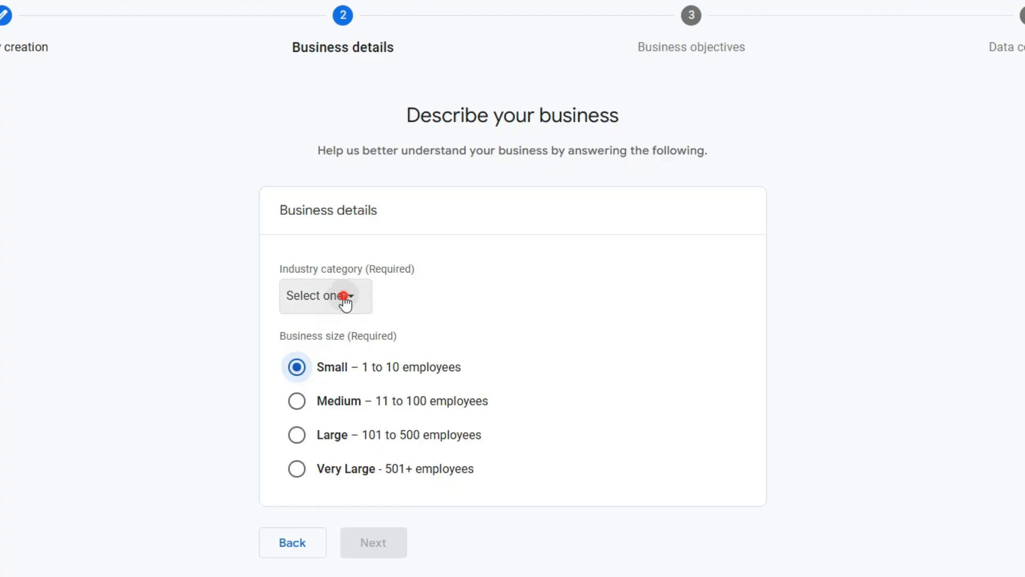
left_click_drag(515, 367, 540, 336)
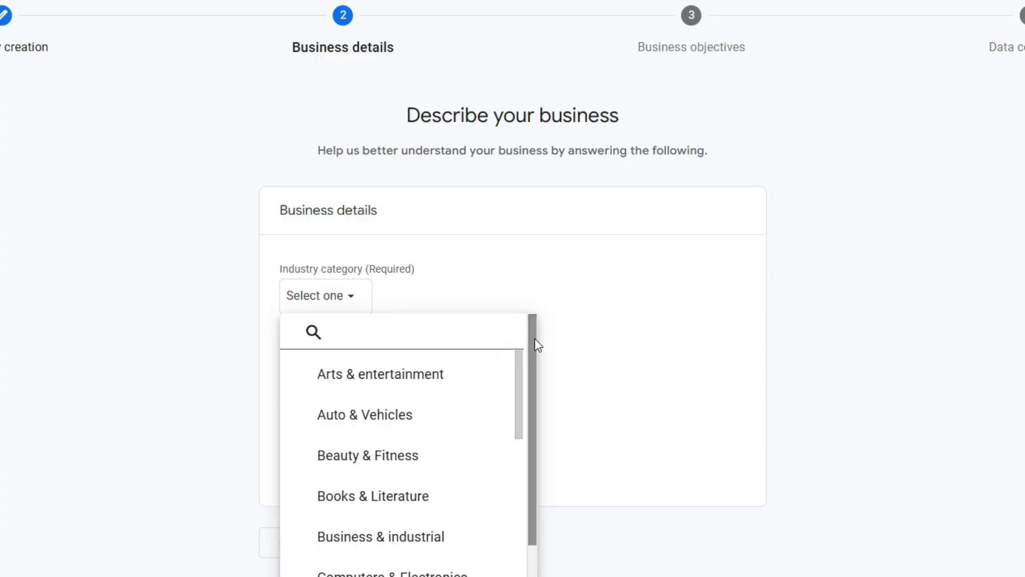
mouse_move(534, 338)
left_mouse_down()
mouse_move(536, 382)
mouse_move(534, 319)
left_mouse_up()
left_click(450, 381)
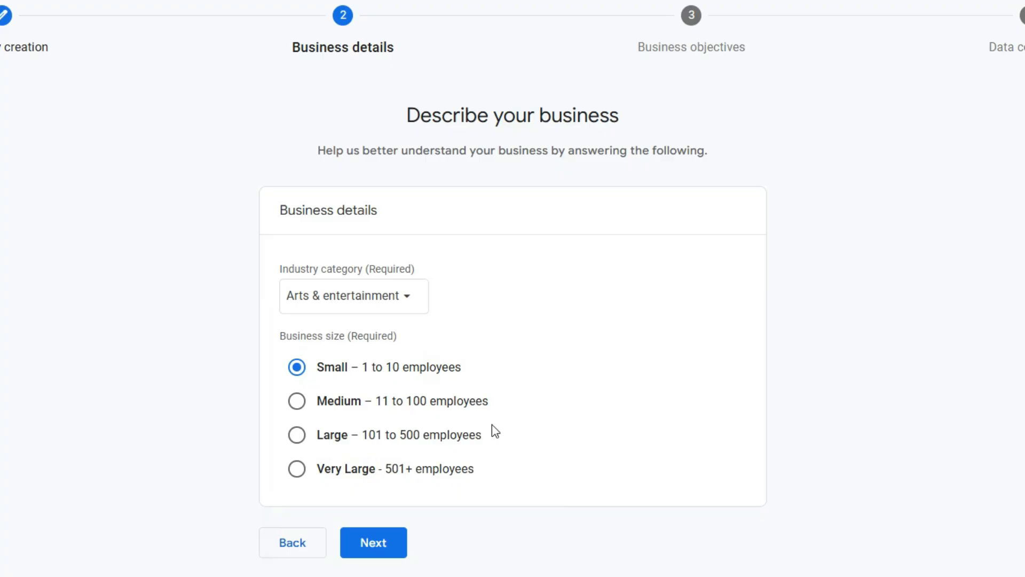
left_click(379, 543)
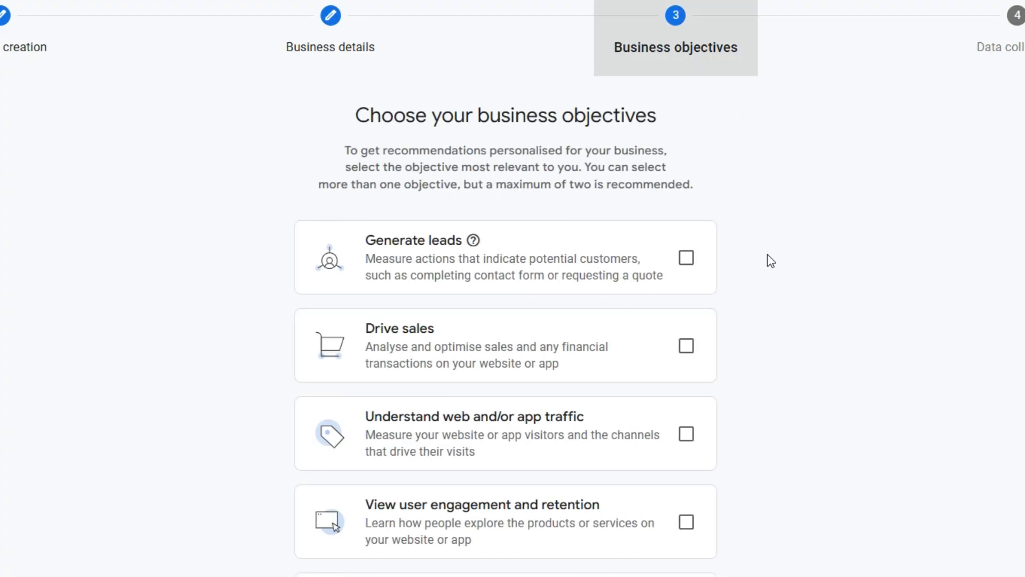
- Choose Generate leads and Drive sales as the business objectives and create the property
left_click(134, 193)
left_click_drag(158, 134, 621, 123)
left_click(686, 115)
left_click_drag(347, 114, 773, 201)
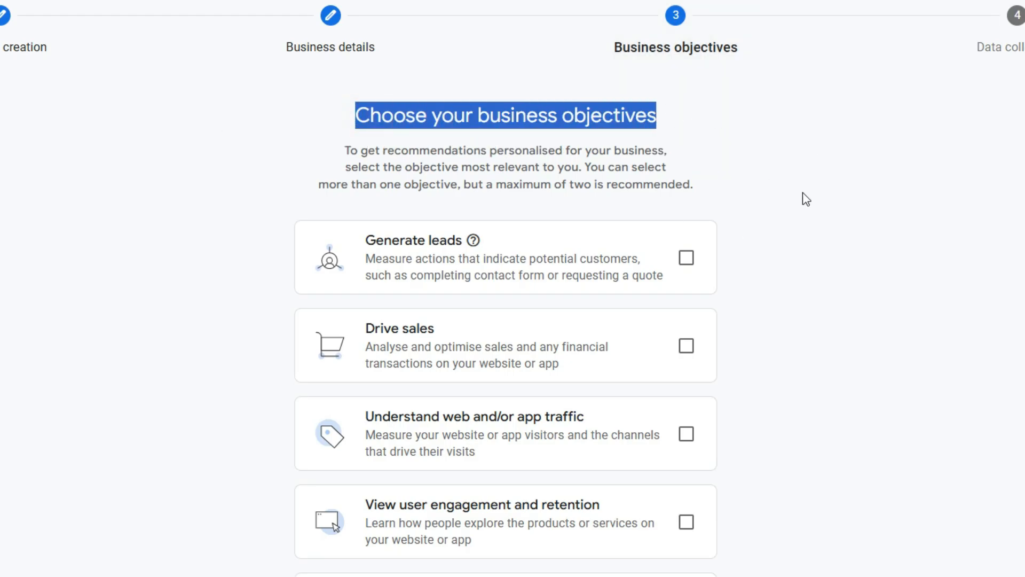
left_click(687, 257)
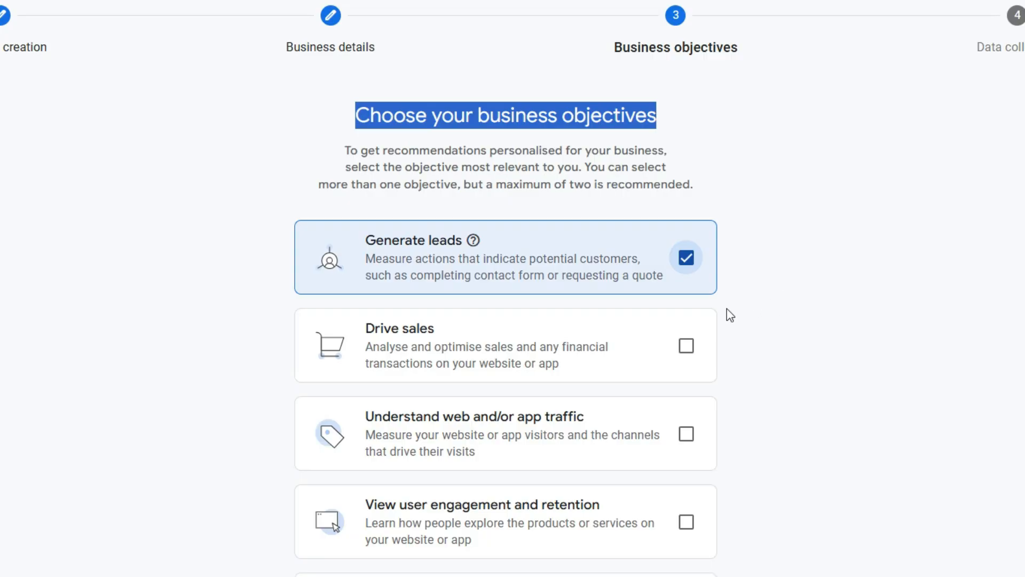
left_click(686, 346)
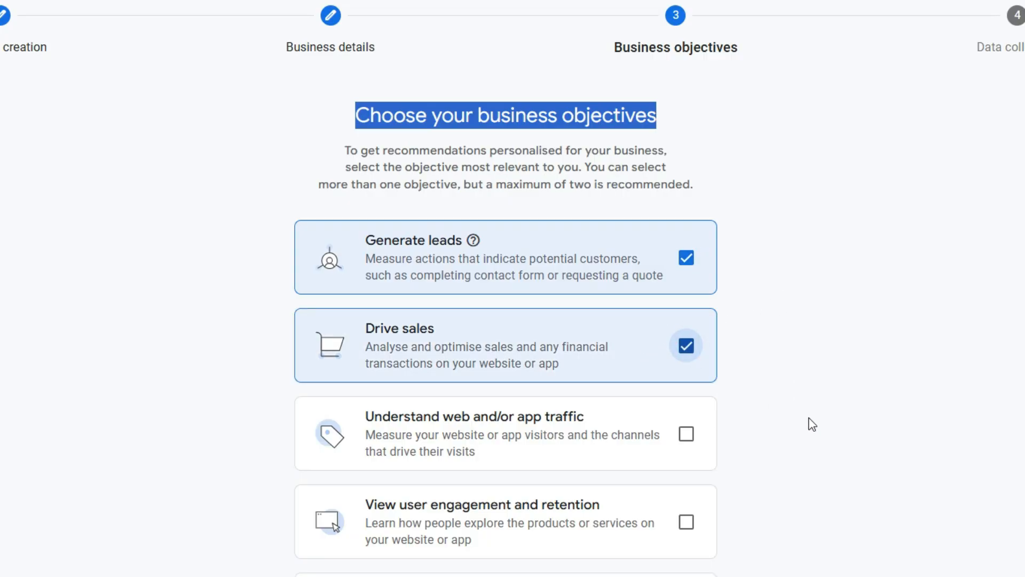
left_click(847, 202)
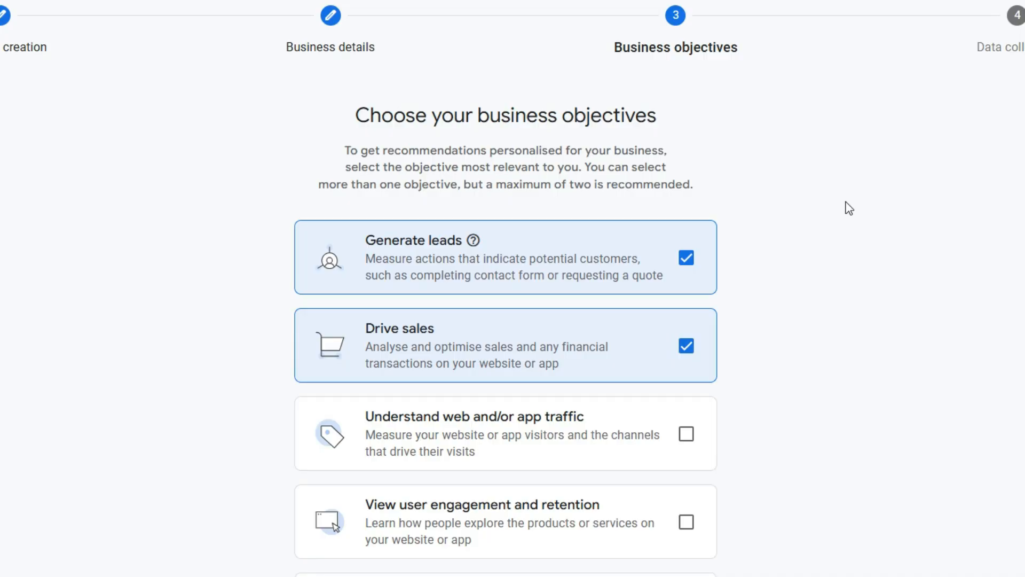
scroll(849, 208, "down", 3)
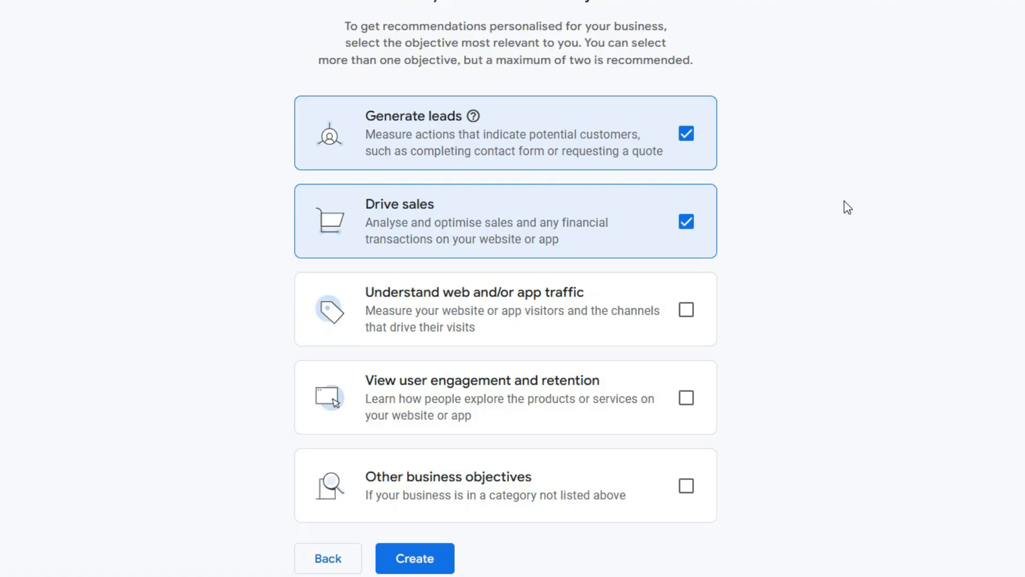
left_click(415, 561)
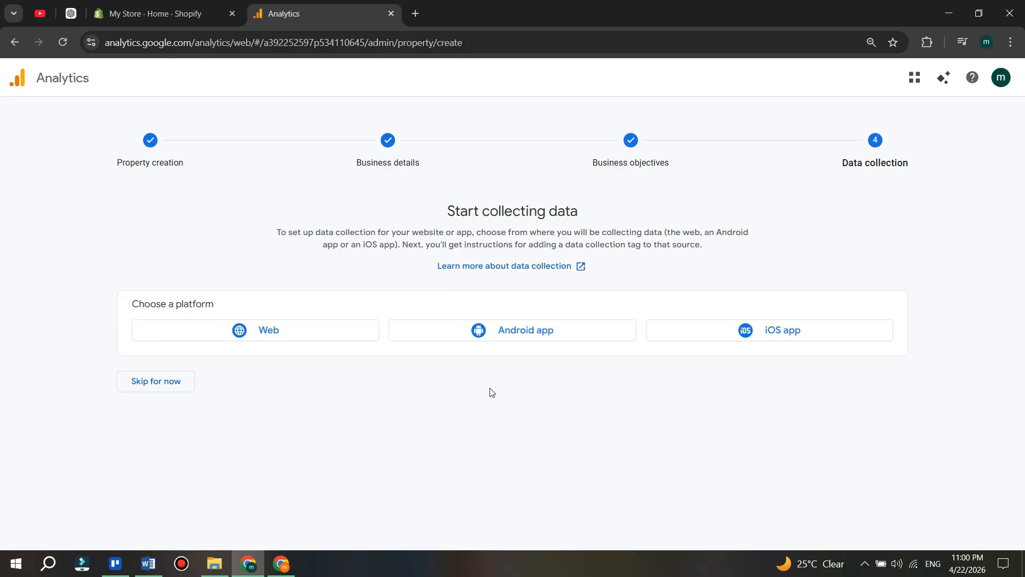
- Set up a Web data stream and fill its website URL with the Shopify storefront's address, 7ge3xj-bw.myshopify.com
left_click(250, 330)
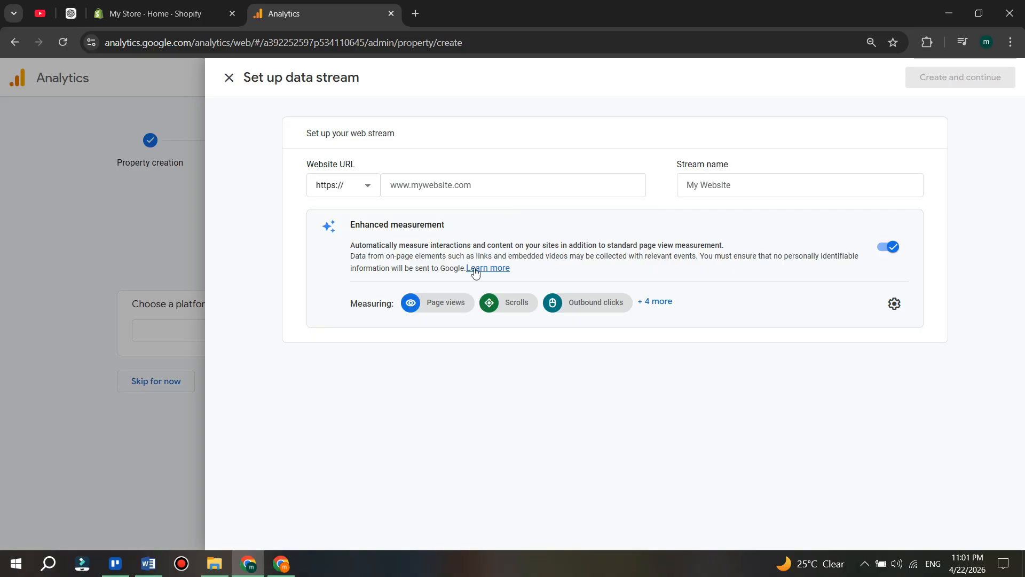
key("ctrl+shift+Tab")
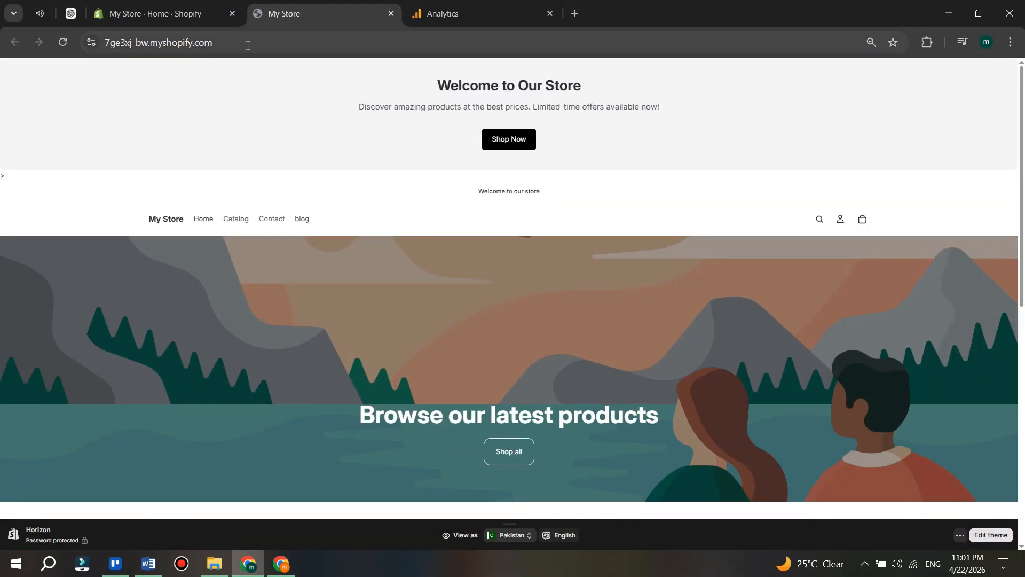
left_click(248, 44)
key("ctrl+c")
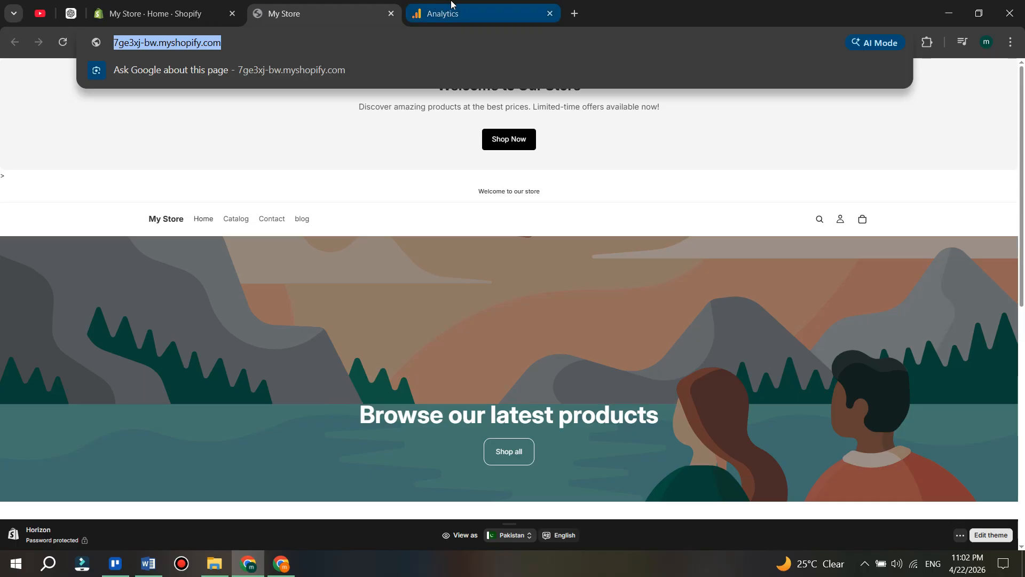
left_click(427, 11)
left_click(405, 182)
key("ctrl+v")
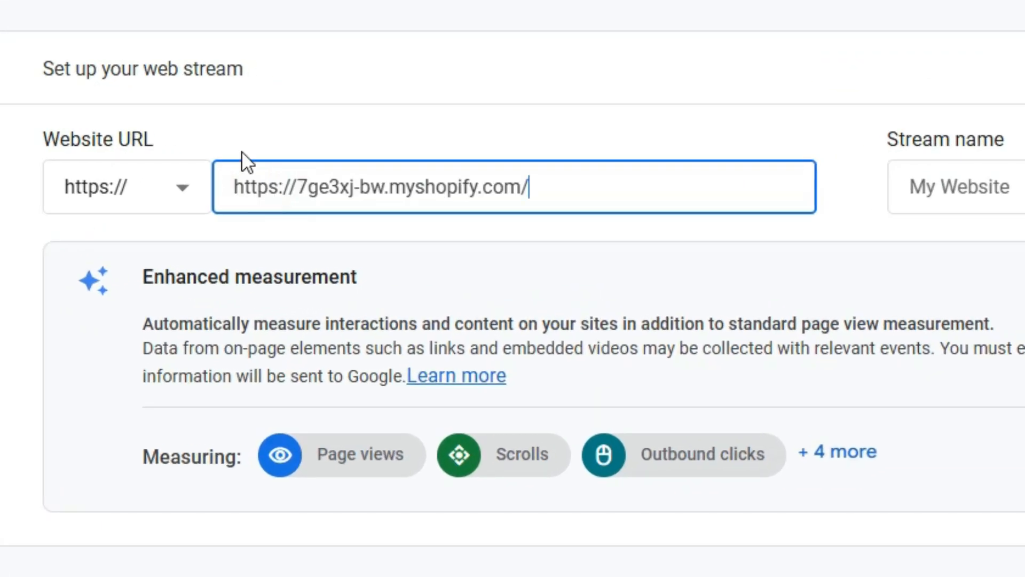
left_click_drag(289, 188, 228, 191)
key("BackSpace")
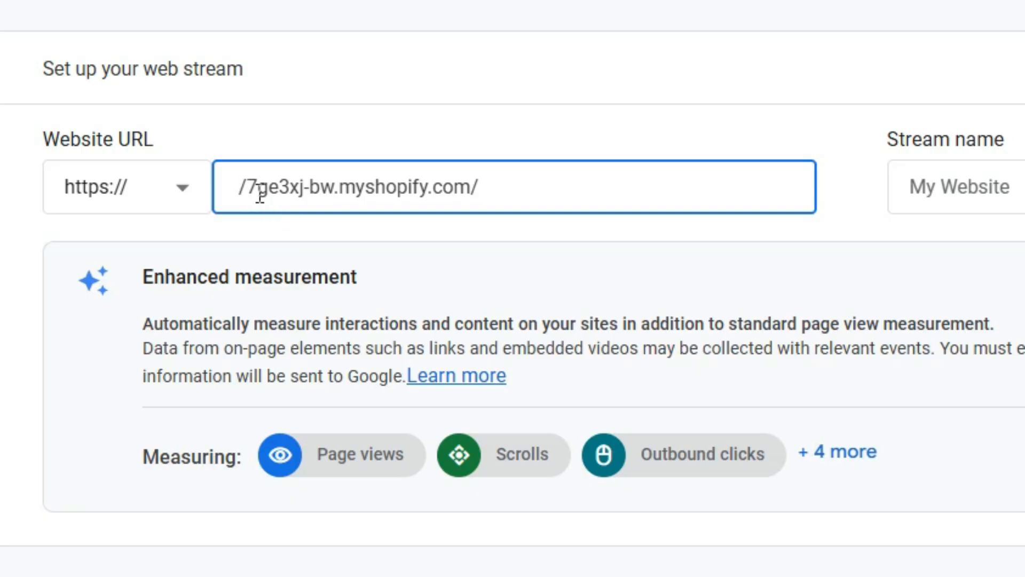
key("ctrl+z")
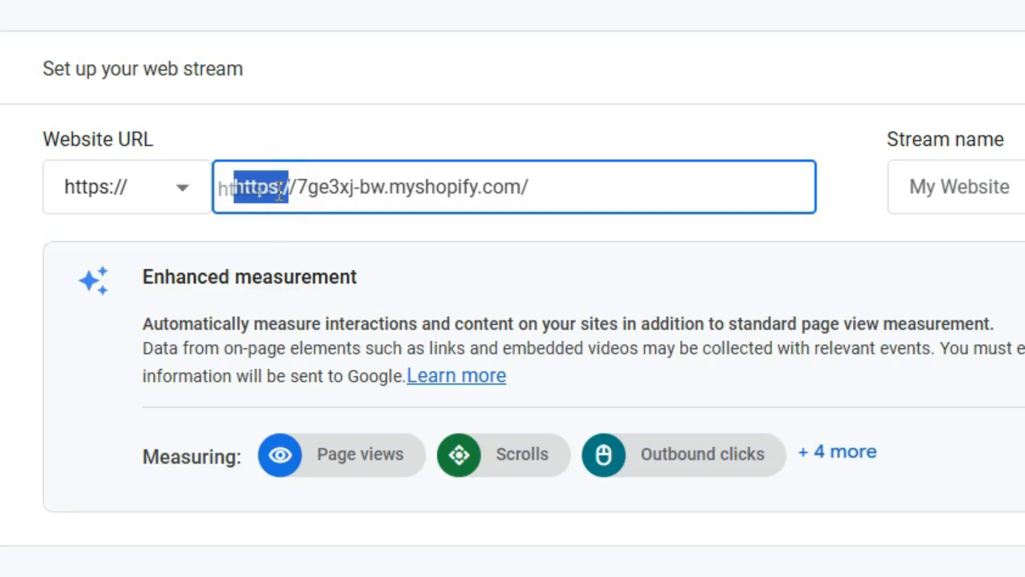
left_click(296, 191)
key("BackSpace")
key("BackSpace")
key("BackSpace")
key("BackSpace")
key("BackSpace")
key("BackSpace")
key("BackSpace")
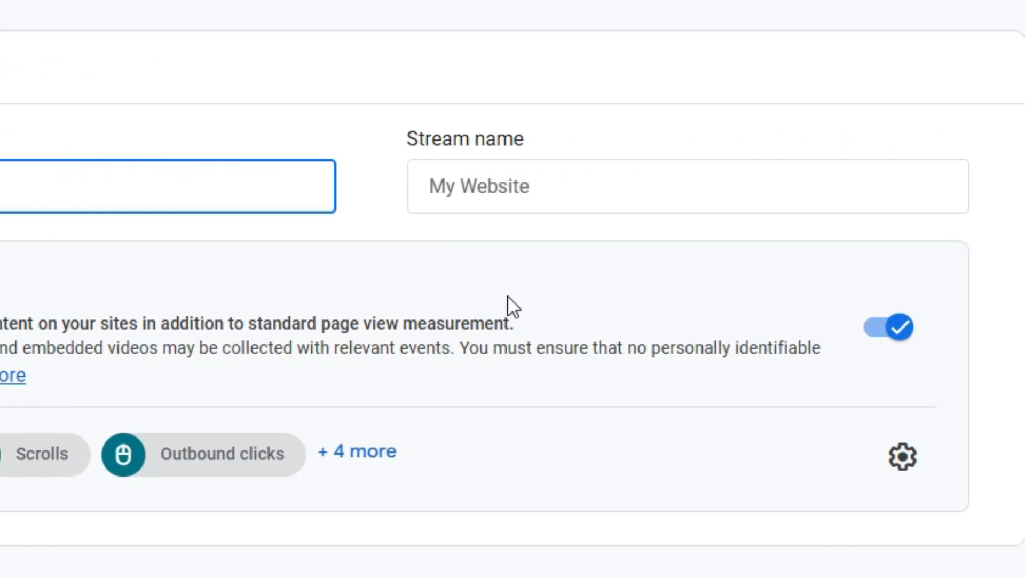
- Name the data stream "sample" and create it
left_click(988, 192)
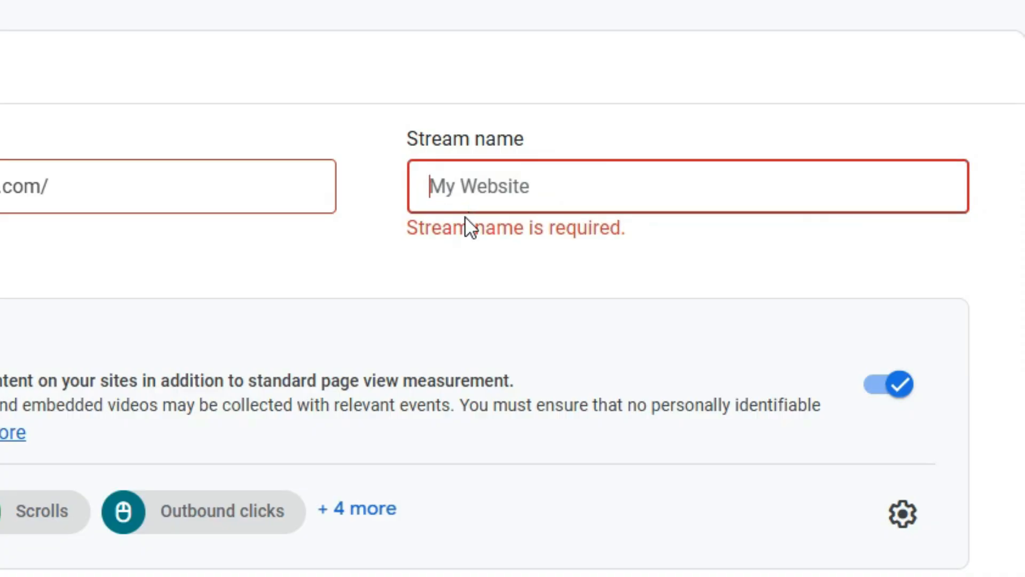
type("sample")
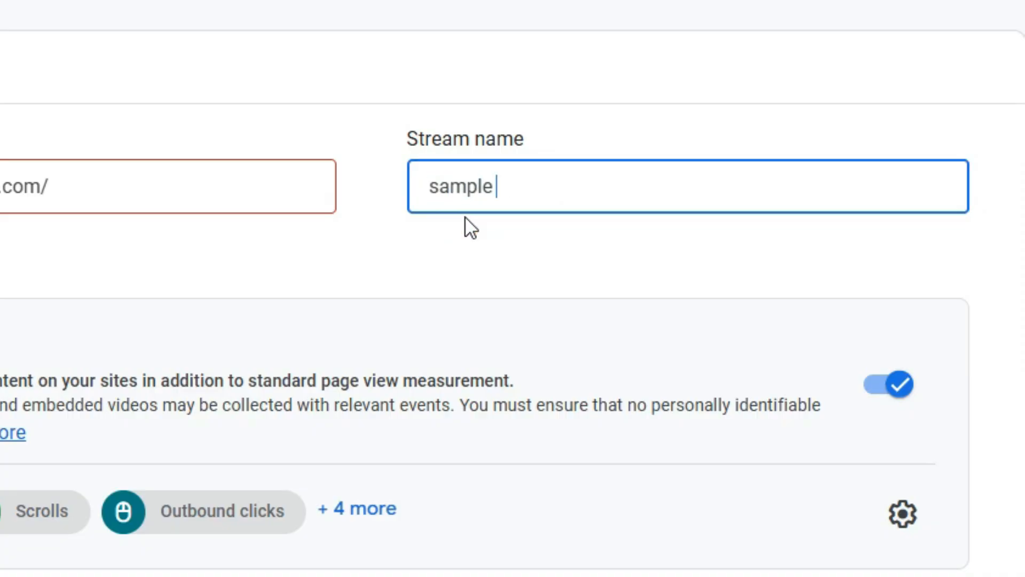
key("shift+Tab")
left_click(991, 206)
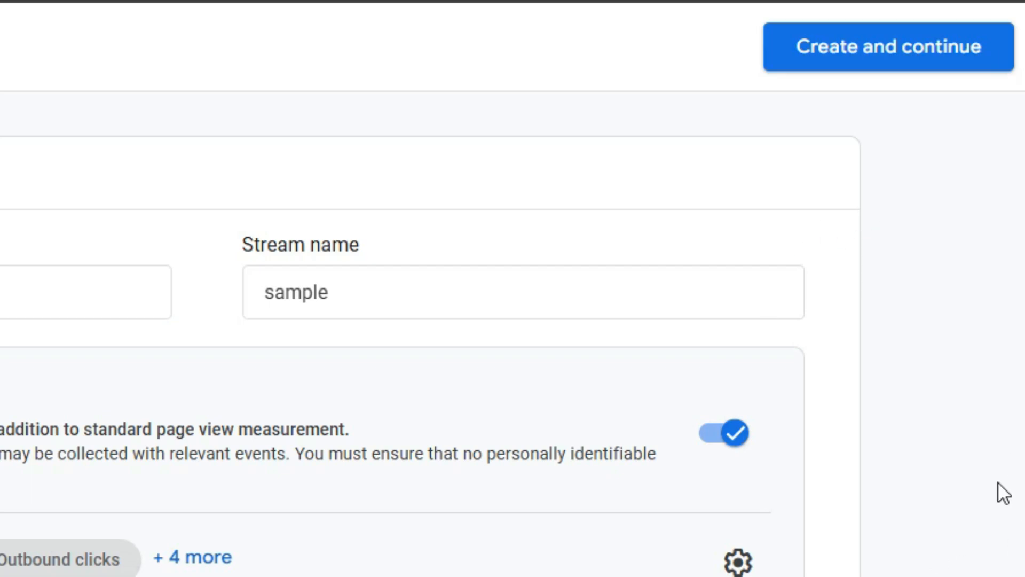
left_click(897, 48)
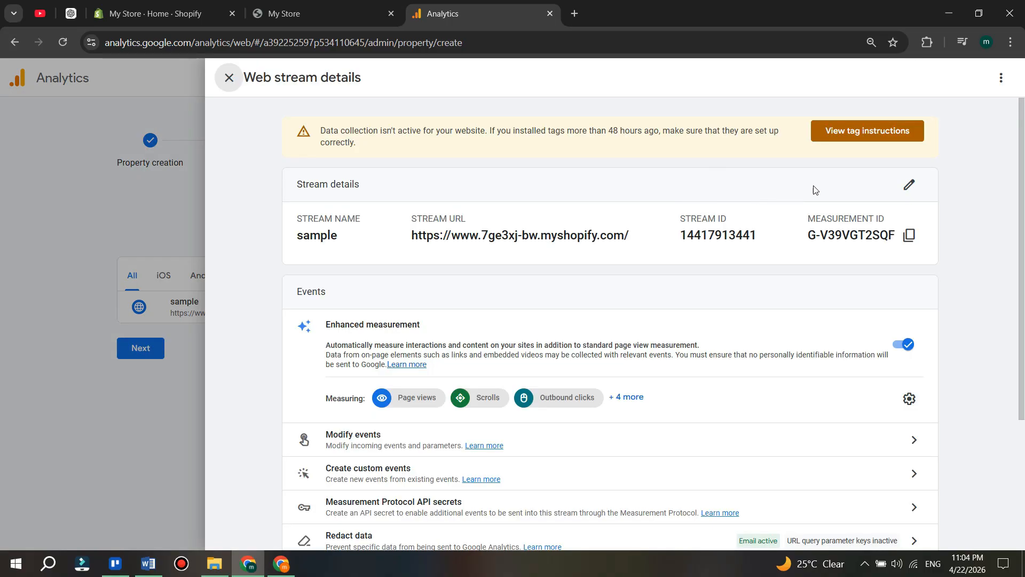
- Open the tag installation instructions for the sample web stream and select Shopify as the platform
left_click(897, 139)
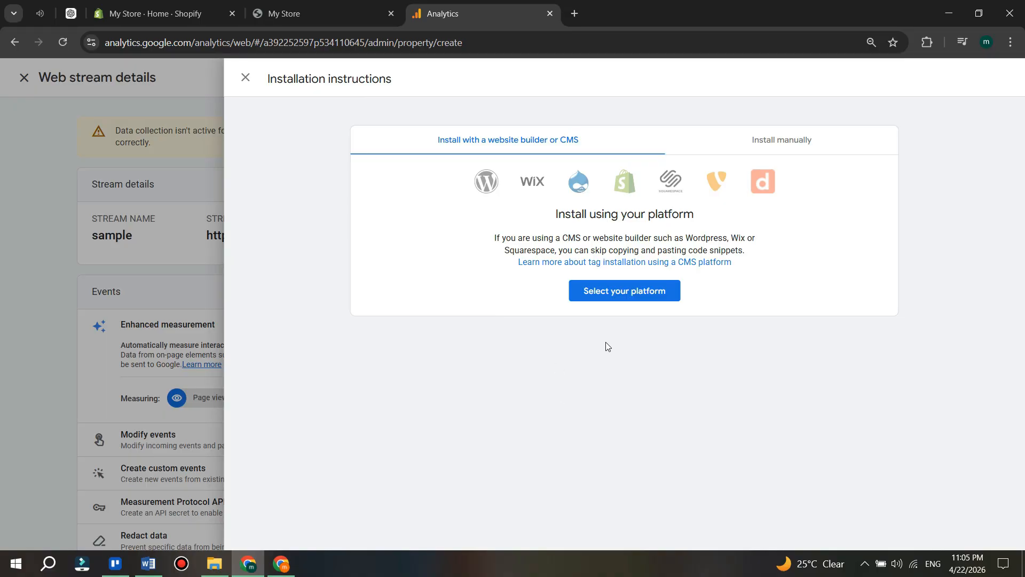
left_click(623, 292)
left_click(761, 366)
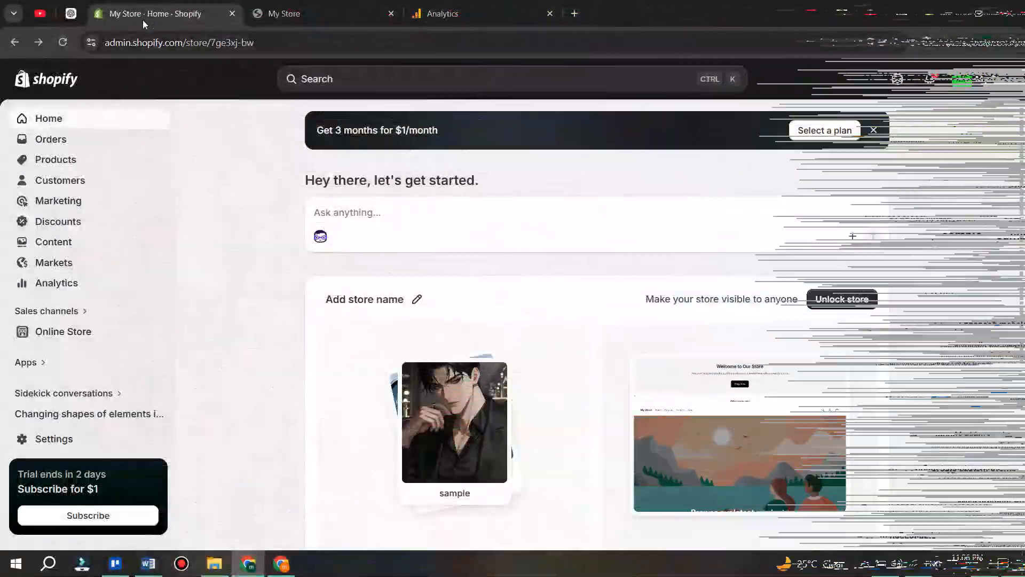
- Switch to the Shopify admin, search the Shopify App Store for "google and youtube" and open the Google & YouTube app listing
left_click(45, 362)
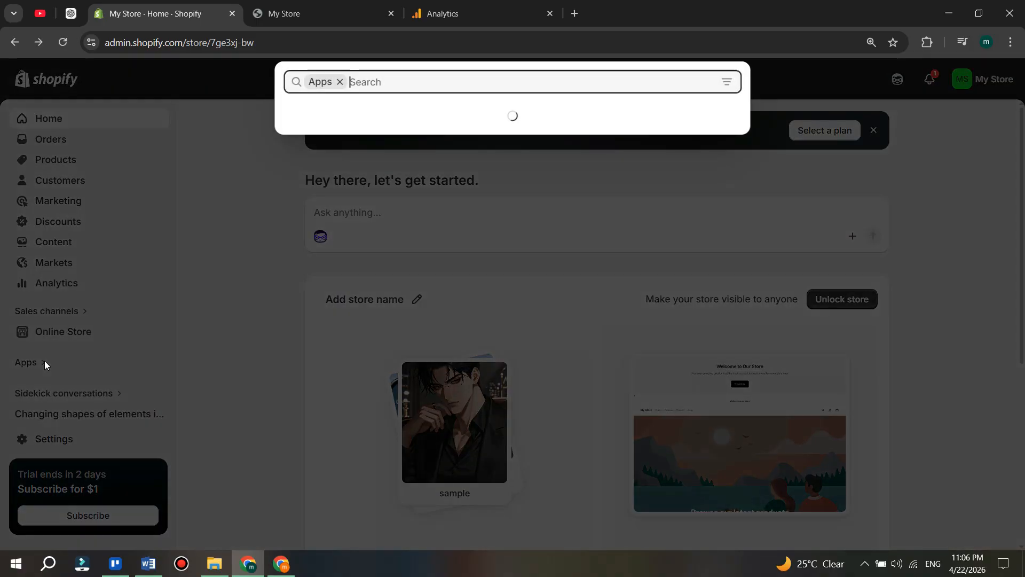
type("g")
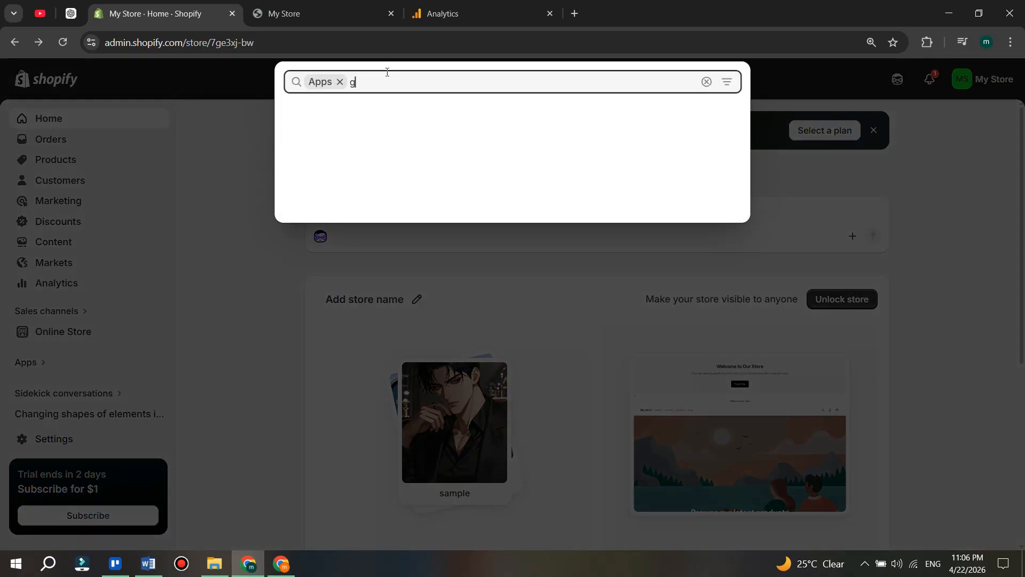
type("oogle and youtube")
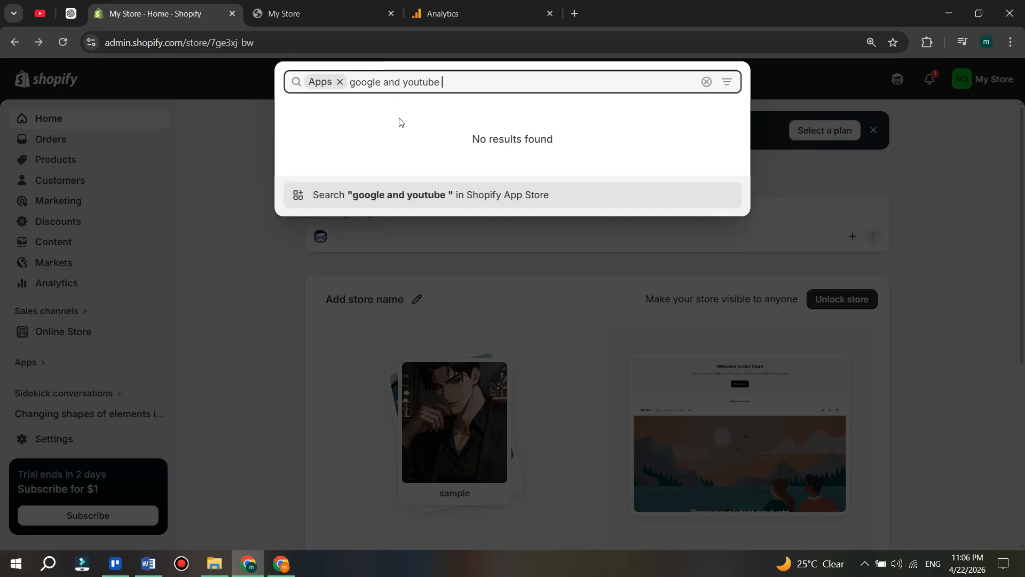
key("BackSpace")
key("BackSpace")
key("BackSpace")
key("BackSpace")
key("BackSpace")
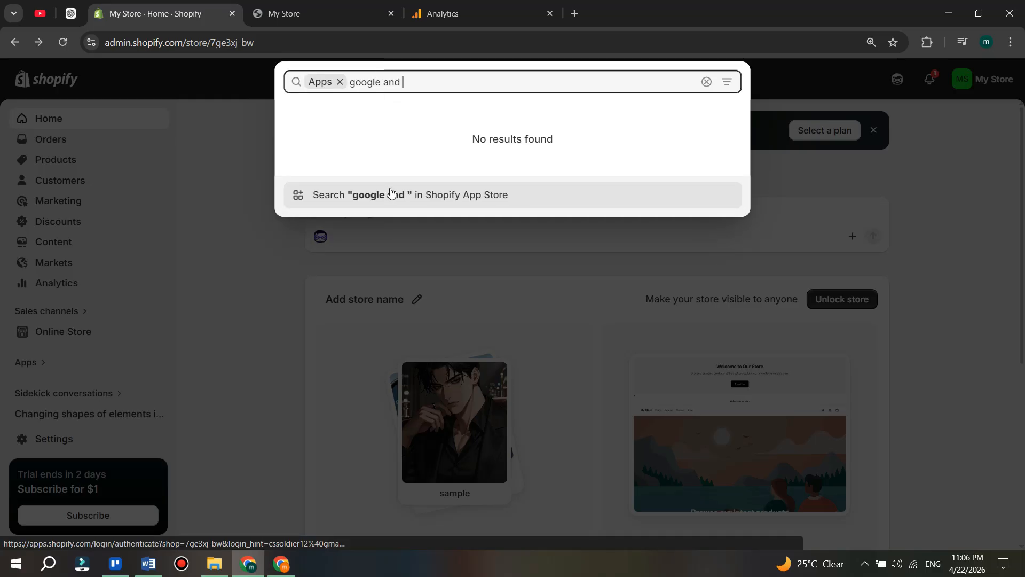
type("youtube")
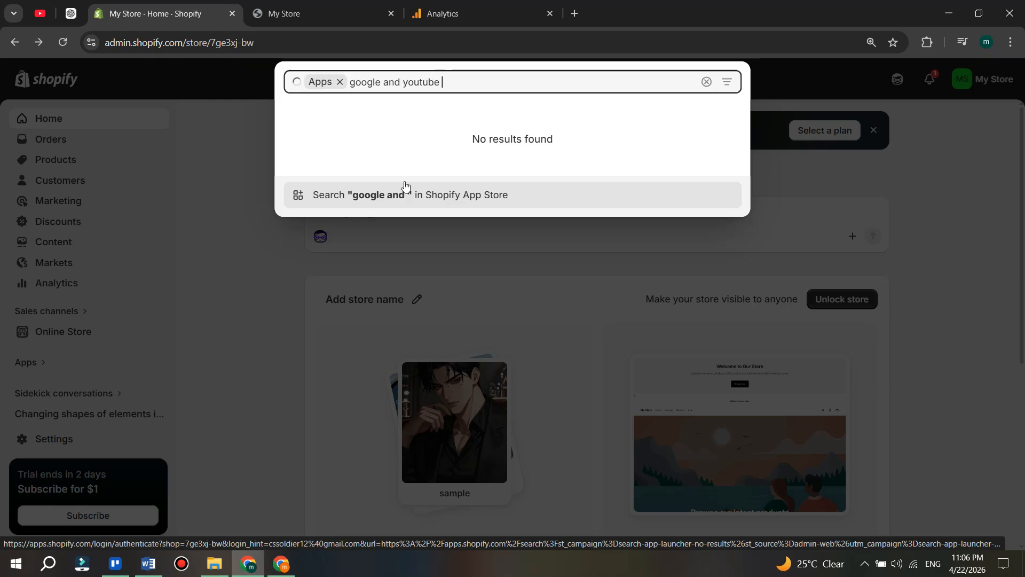
left_click(384, 196)
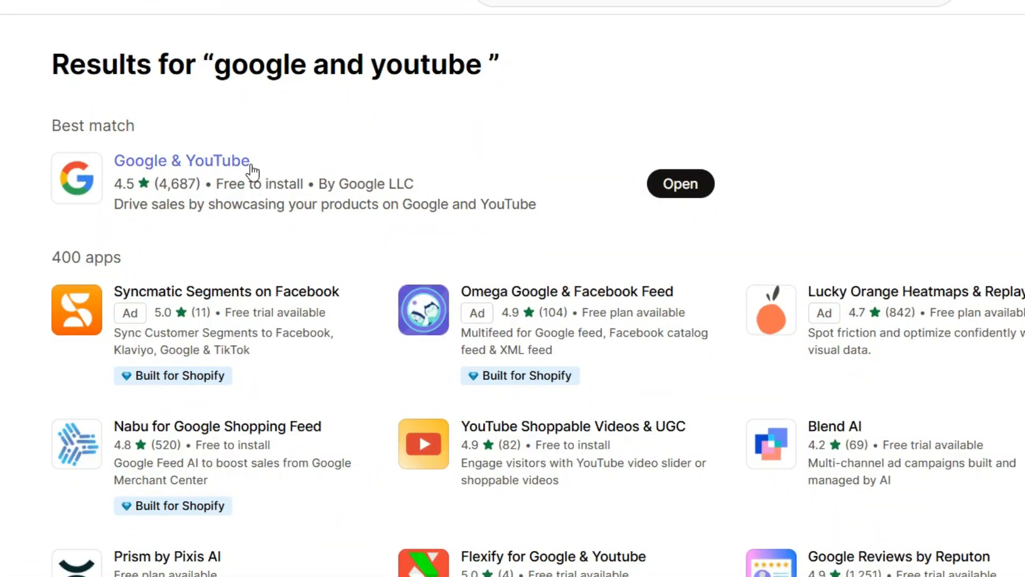
left_click(168, 203)
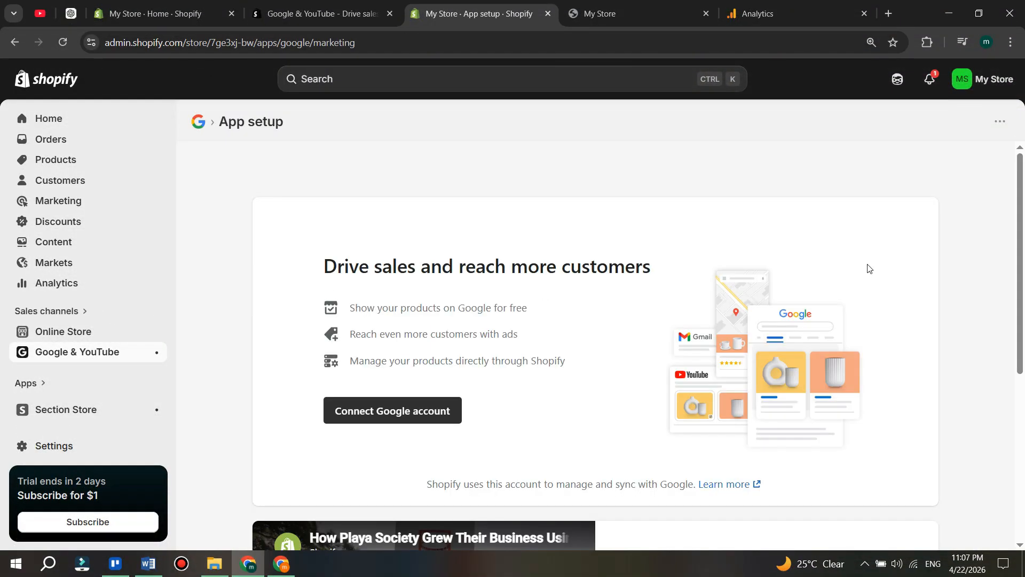
- Connect a Google account in the Google & YouTube app setup
scroll(694, 347, "down", 3)
scroll(508, 422, "up", 3)
left_click(395, 411)
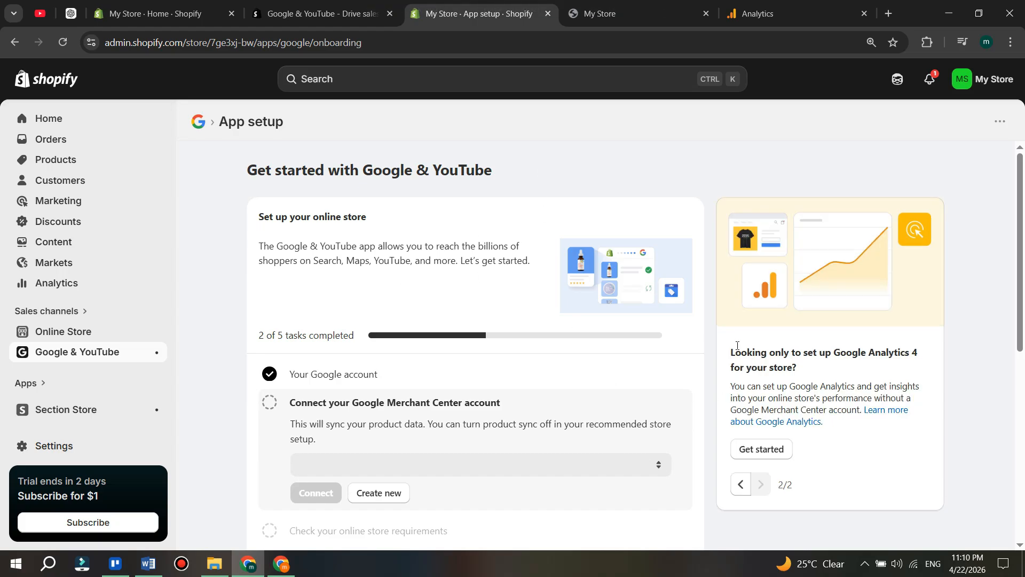
- Start the Google Analytics 4-only setup for the store and connect the preselected Google Analytics property
left_click_drag(723, 345, 796, 368)
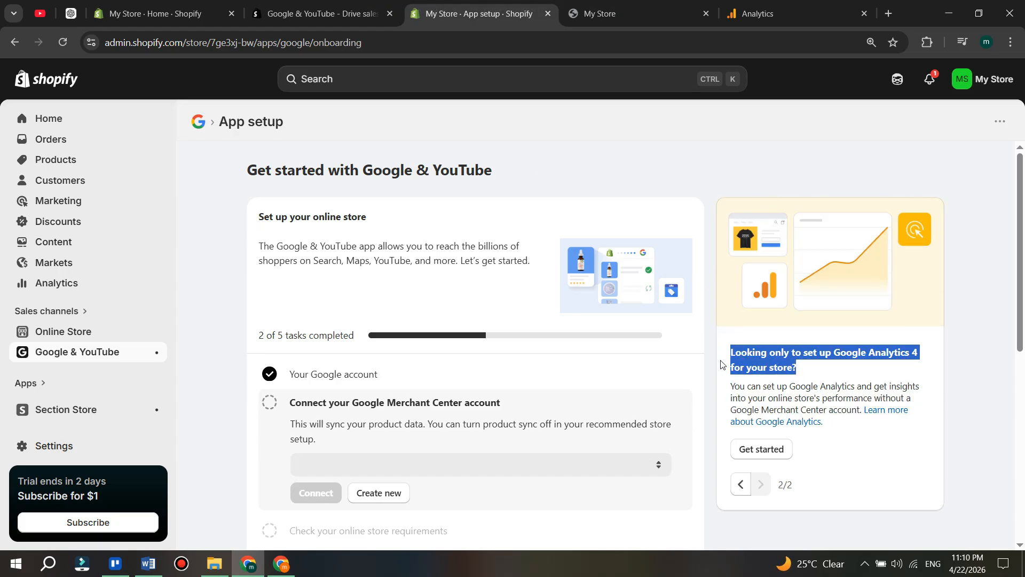
left_click(969, 312)
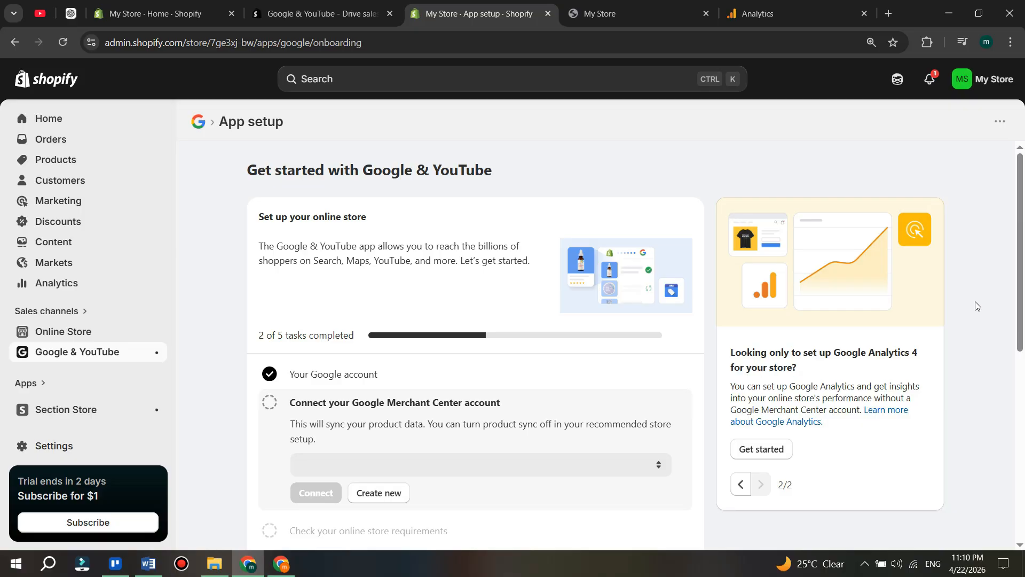
left_click(761, 450)
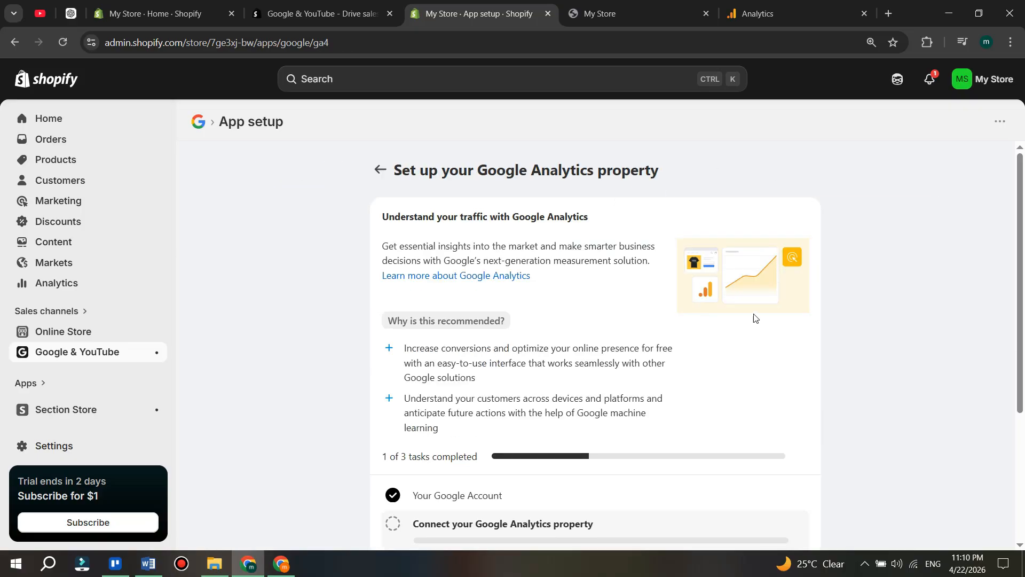
left_click_drag(1020, 191, 1021, 293)
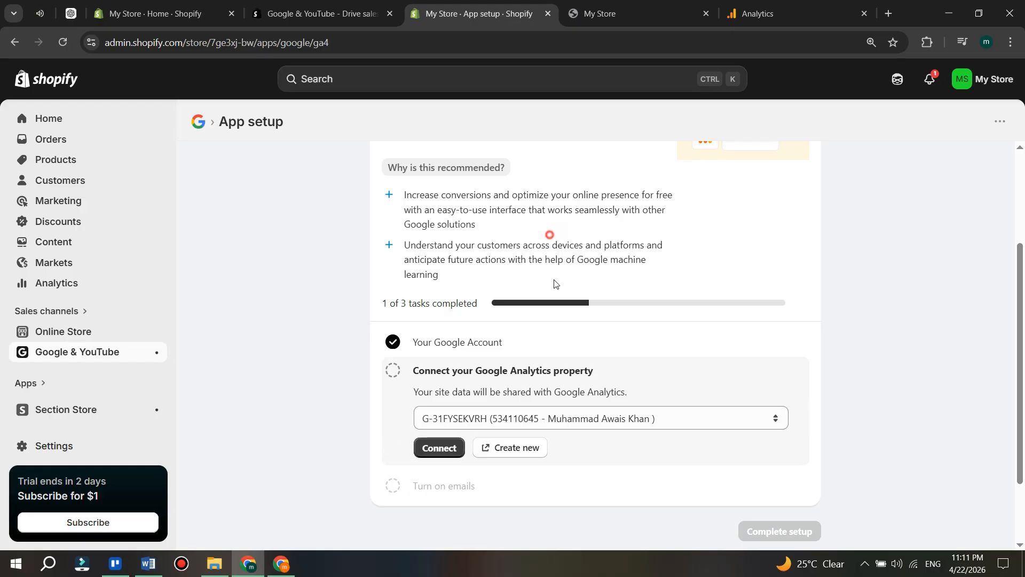
left_click(454, 448)
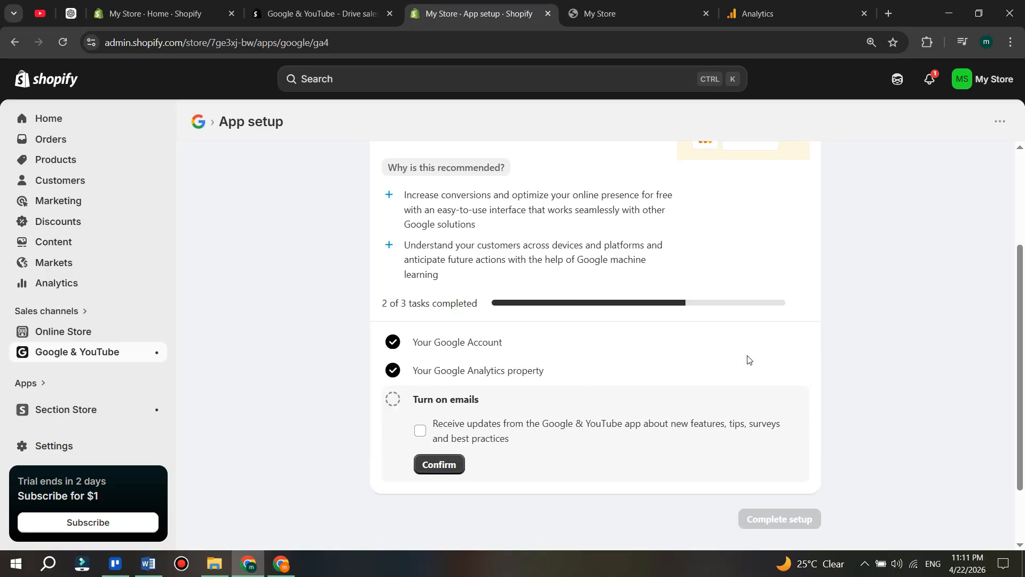
- Opt in to update emails from the Google & YouTube app, confirm the choice and complete the setup
left_click(419, 430)
left_click(450, 462)
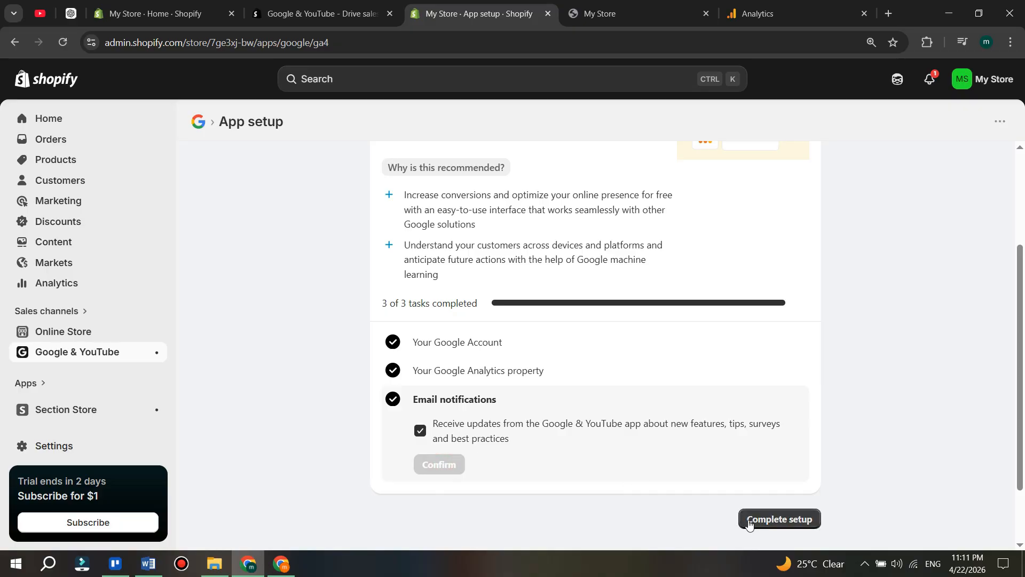
left_click(769, 519)
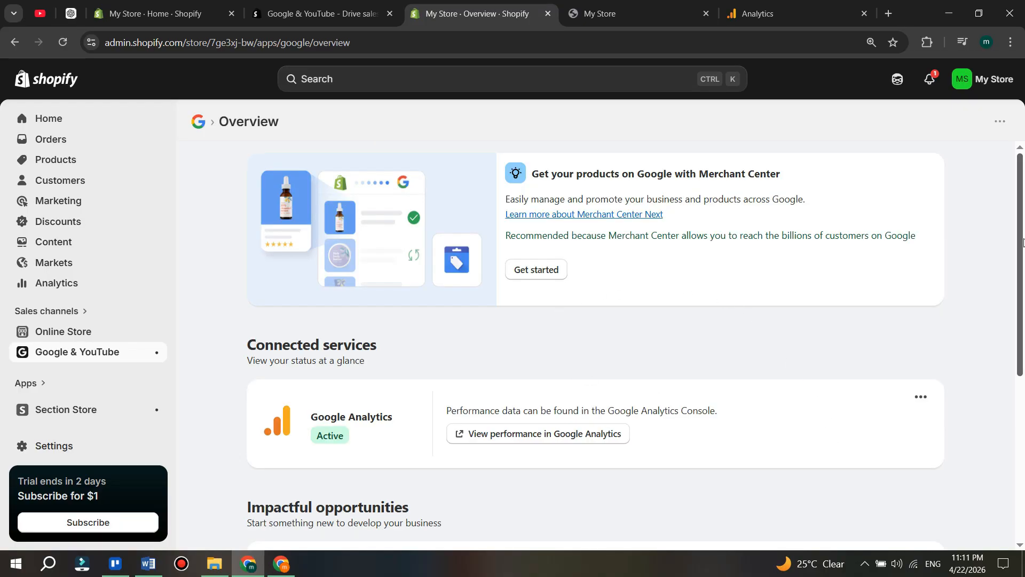
- Return to Google Analytics and close the installation instructions and the web stream details
scroll(972, 299, "down", 2)
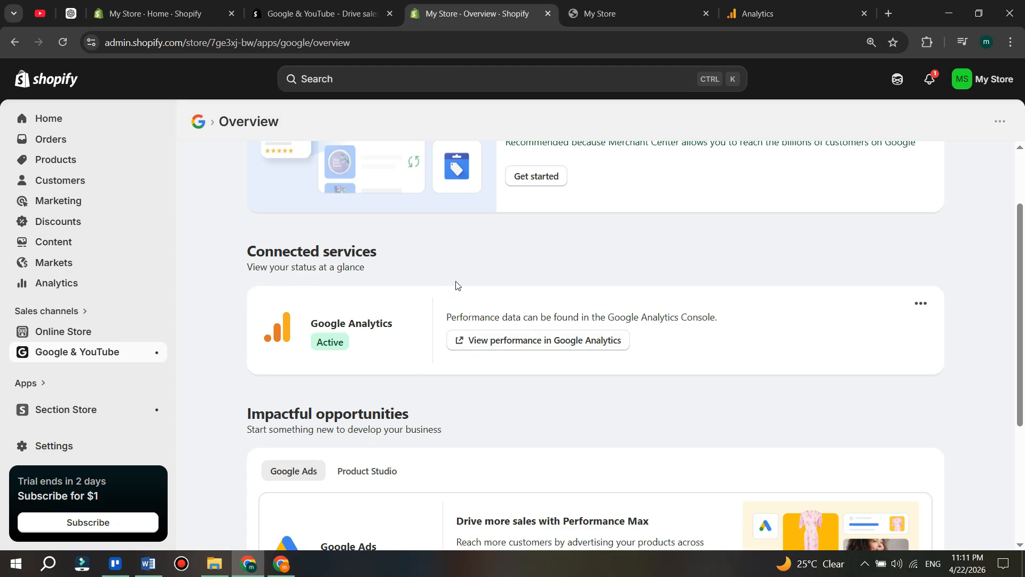
left_click(777, 13)
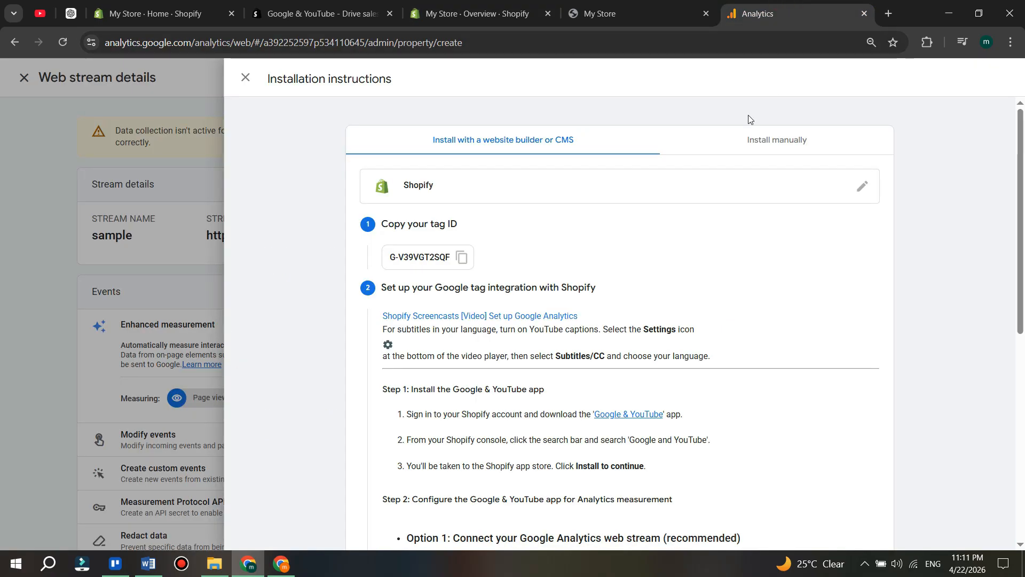
left_click(246, 79)
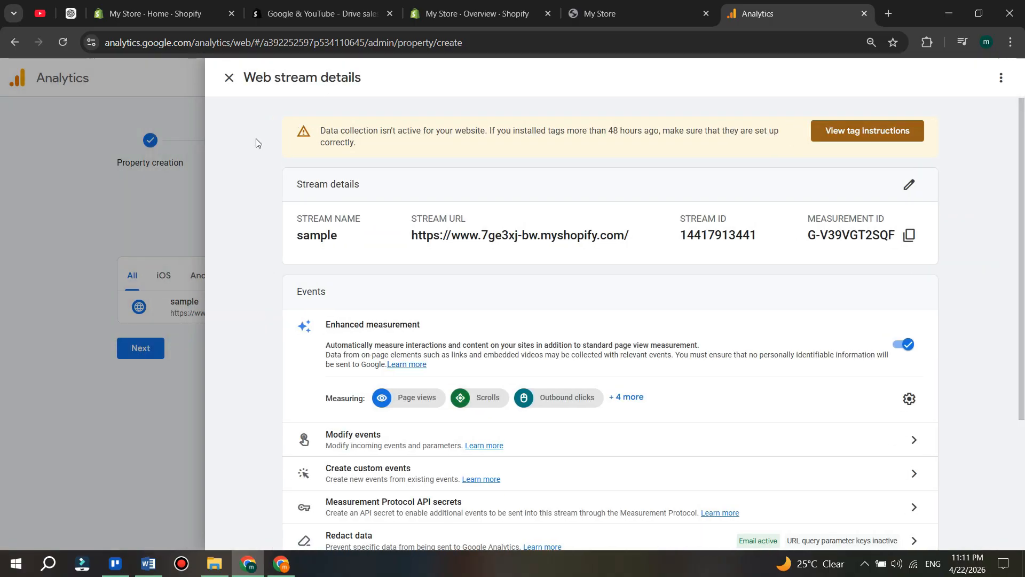
left_click(101, 126)
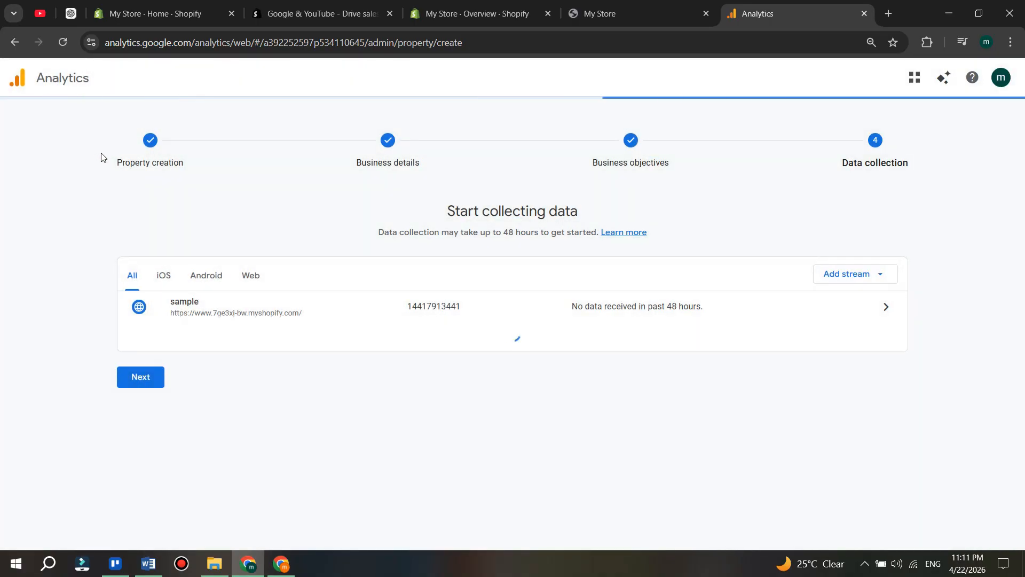